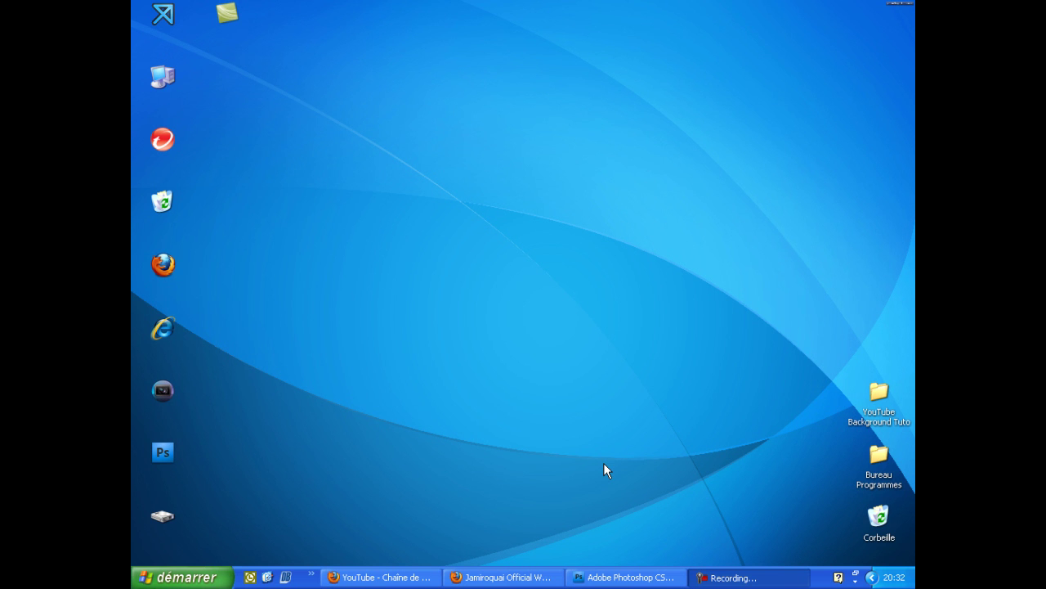
Step: Switch to Photoshop, expand the Fond+Cadres layer group and select its Fond layer
{"action": "left_click", "coordinate": [584, 579]}
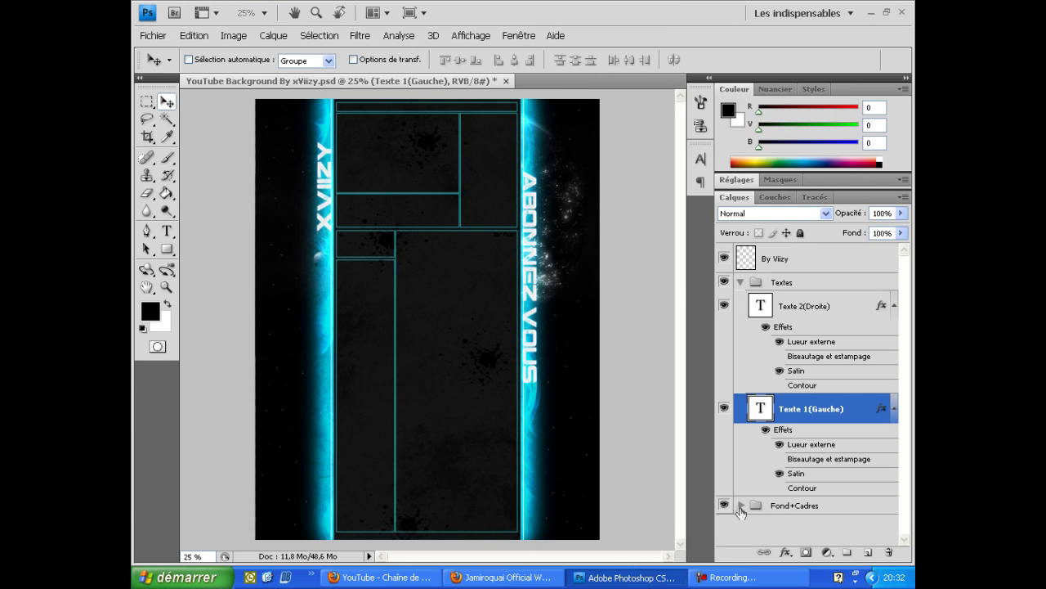
{"action": "left_click", "coordinate": [740, 506]}
{"action": "mouse_move", "coordinate": [904, 350]}
{"action": "left_mouse_down"}
{"action": "mouse_move", "coordinate": [904, 376]}
{"action": "mouse_move", "coordinate": [903, 340]}
{"action": "left_mouse_up"}
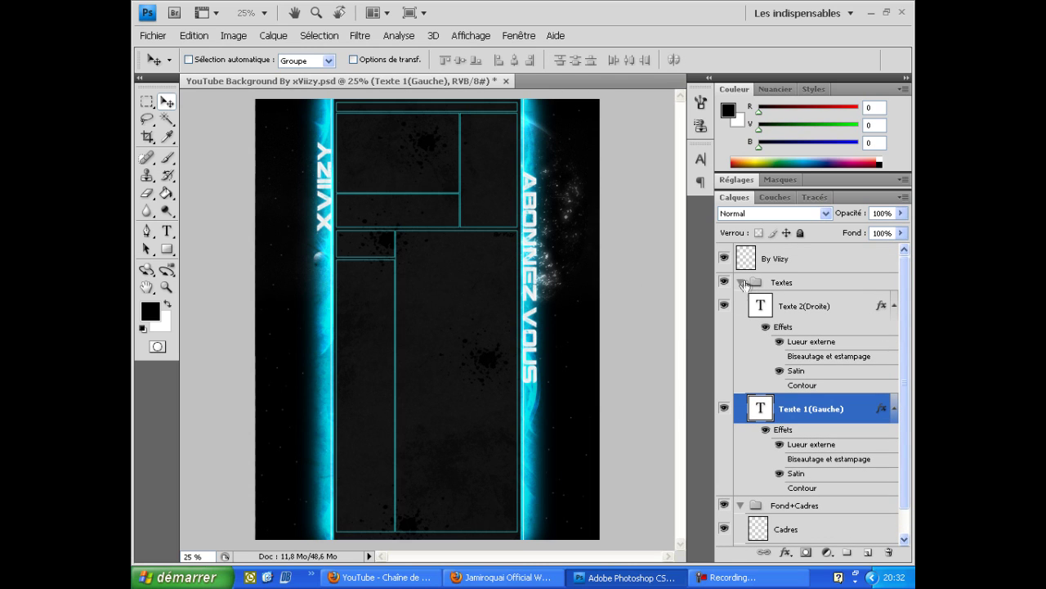
{"action": "left_click", "coordinate": [790, 309]}
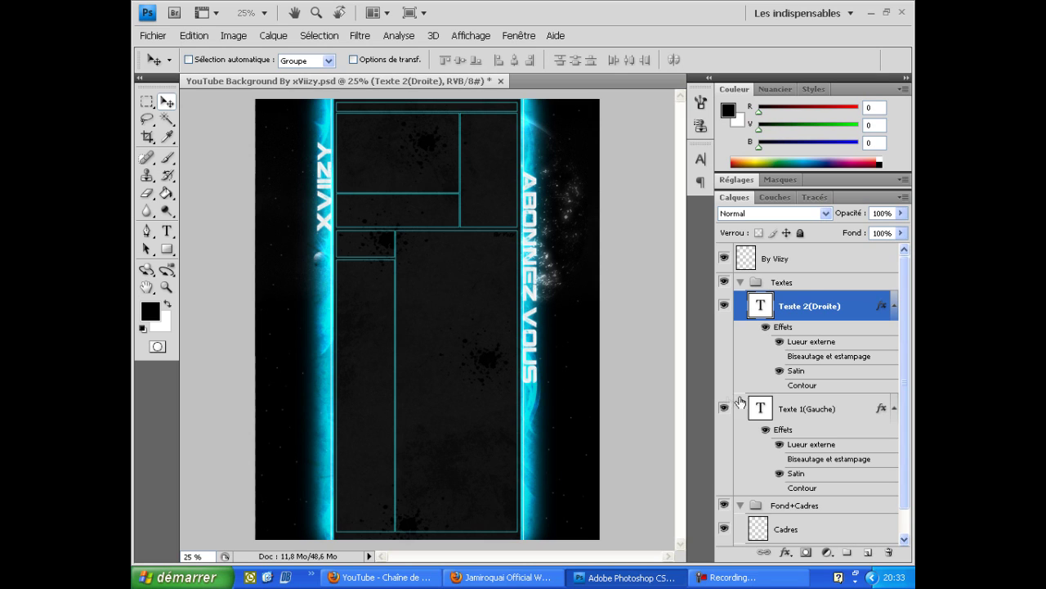
{"action": "left_click", "coordinate": [789, 408]}
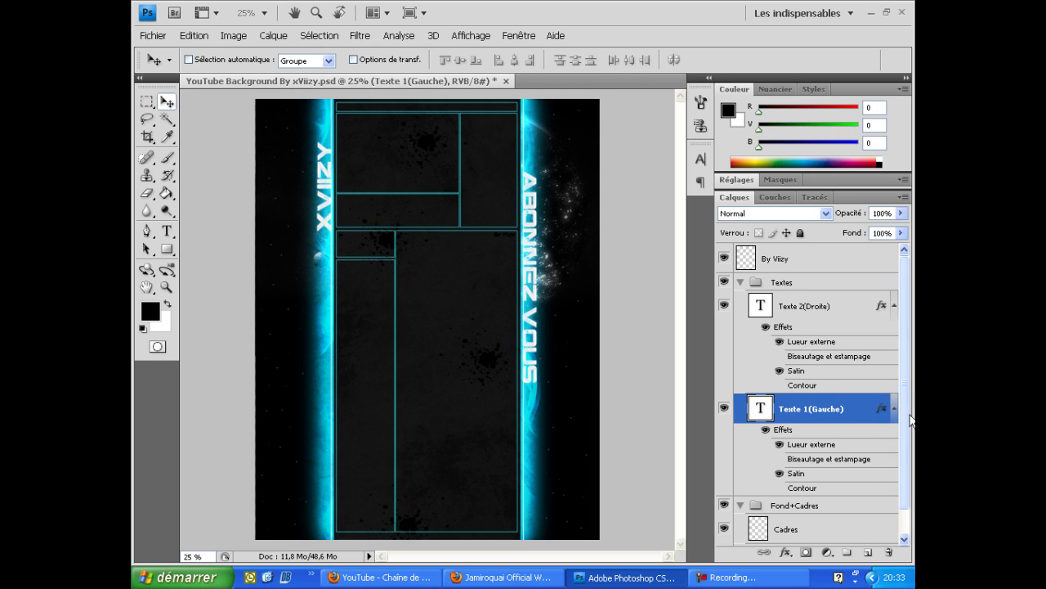
{"action": "scroll", "coordinate": [904, 417], "scroll_direction": "down", "scroll_amount": 1}
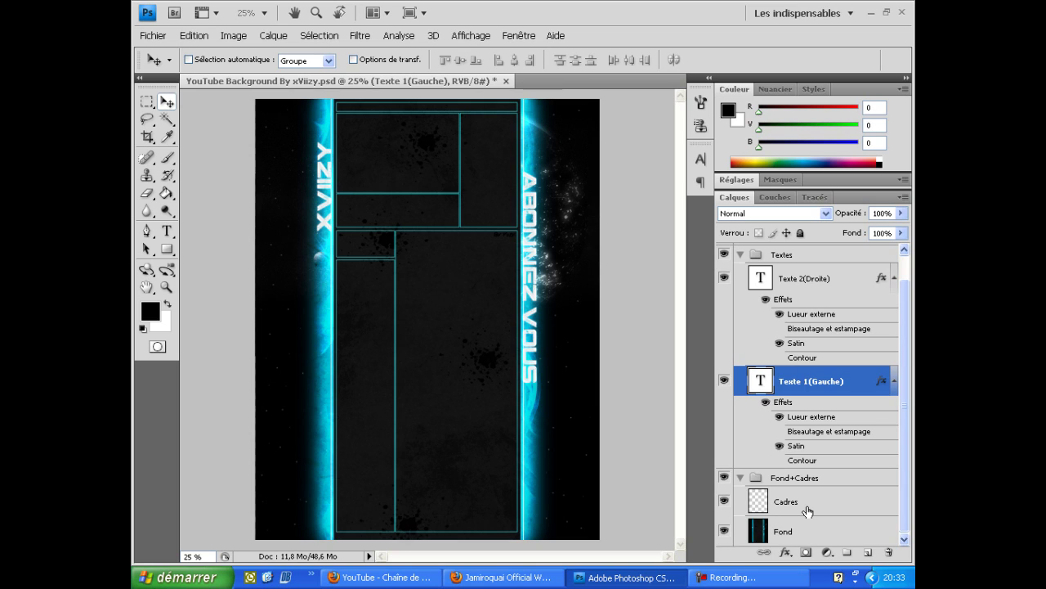
{"action": "left_click", "coordinate": [807, 511]}
{"action": "left_click", "coordinate": [802, 533]}
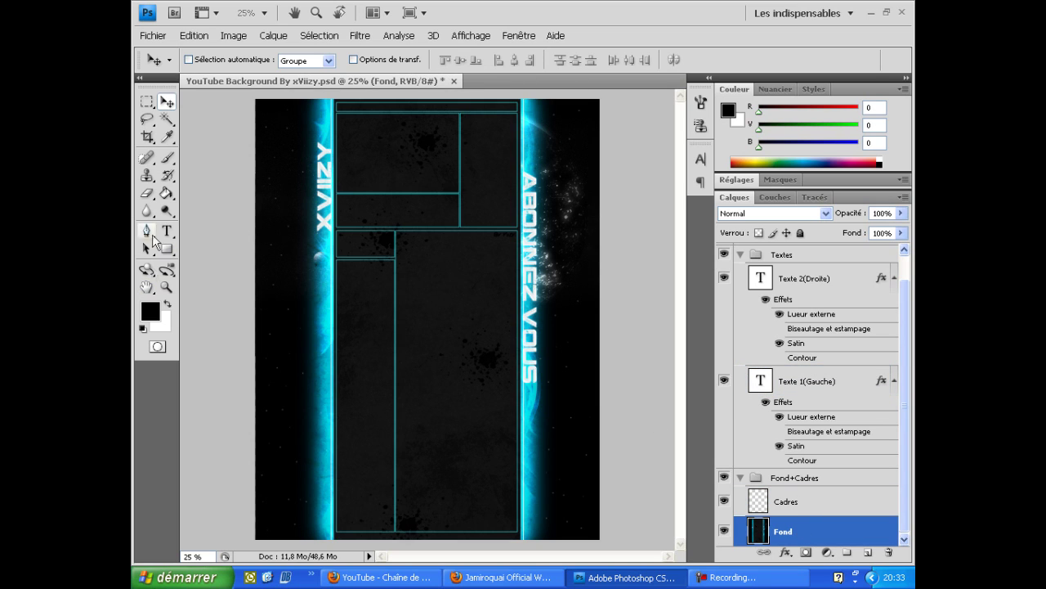
Step: Set the foreground colour to bright pink, ff2eb8
{"action": "left_click", "coordinate": [150, 311]}
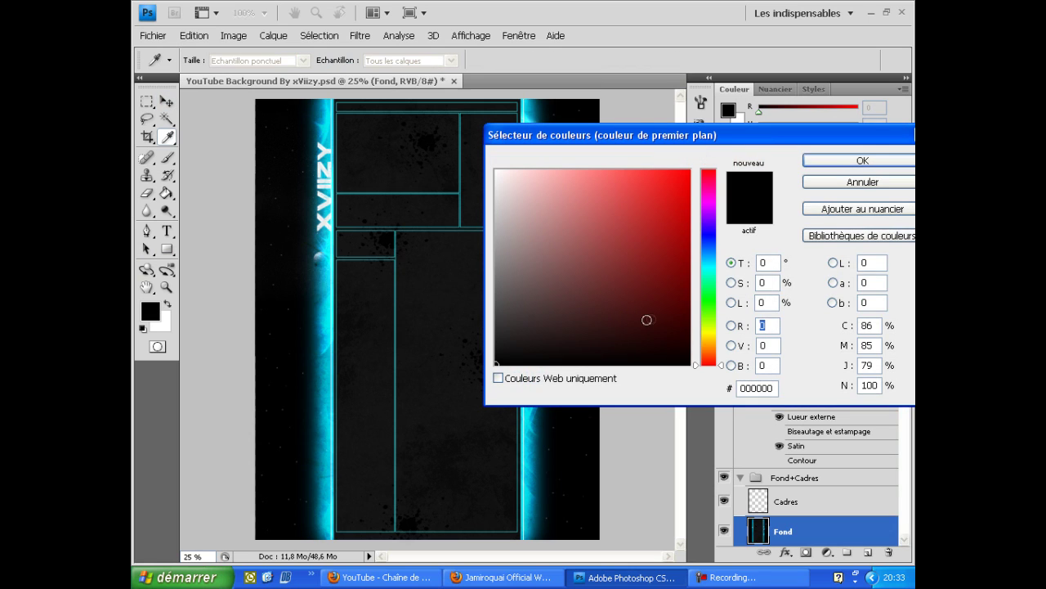
{"action": "left_click", "coordinate": [708, 191]}
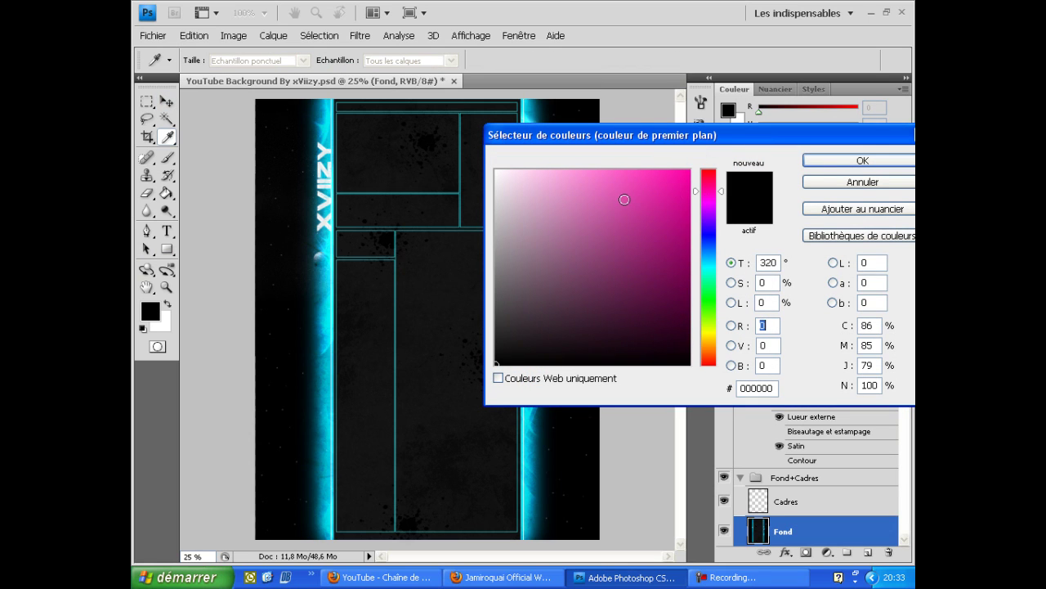
{"action": "left_click", "coordinate": [626, 183]}
{"action": "left_click_drag", "start_coordinate": [626, 184], "coordinate": [655, 170]}
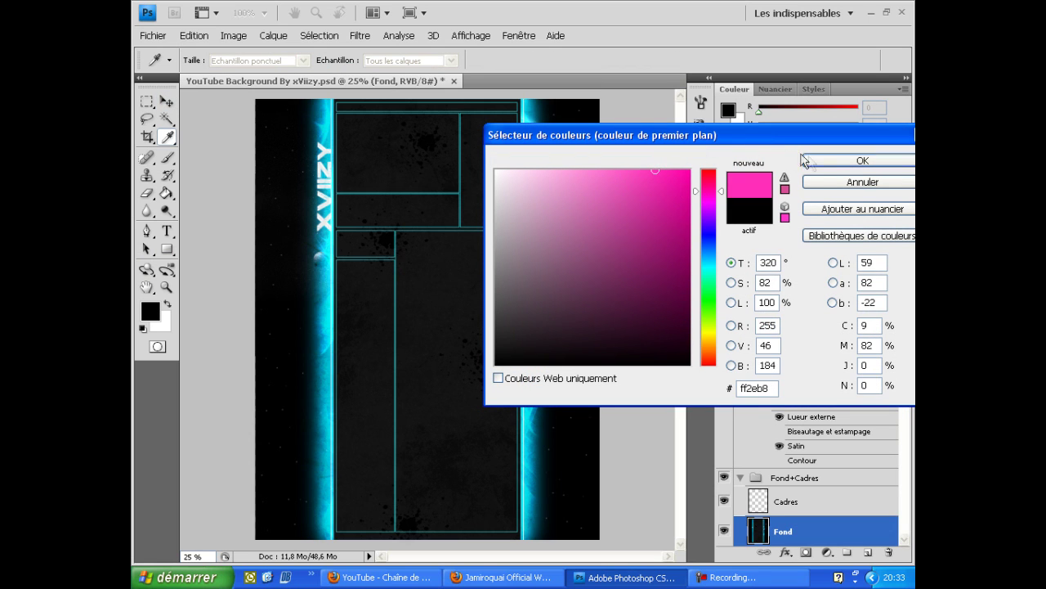
{"action": "left_click", "coordinate": [810, 161]}
Step: Create a new layer directly above the Fond layer with the default settings
{"action": "left_click", "coordinate": [147, 102]}
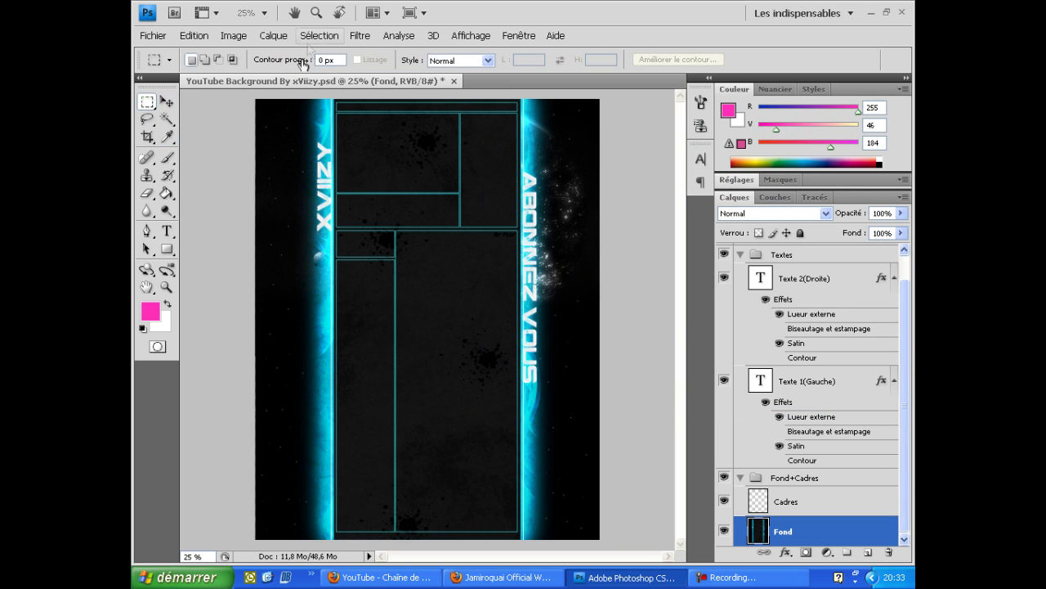
{"action": "left_click", "coordinate": [273, 35]}
{"action": "mouse_move", "coordinate": [286, 53]}
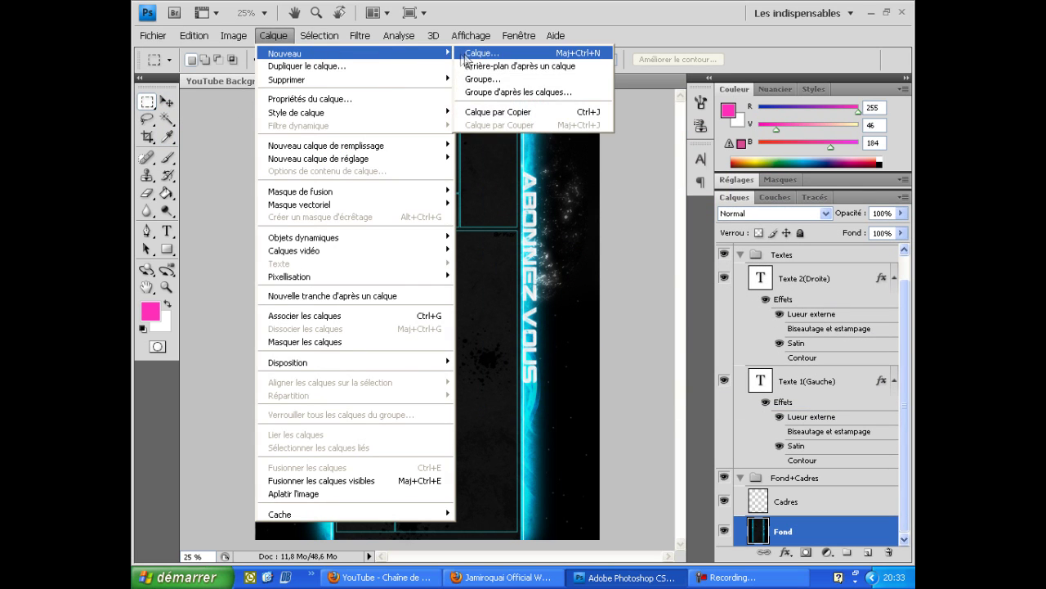
{"action": "left_click", "coordinate": [572, 53]}
{"action": "left_click", "coordinate": [691, 181]}
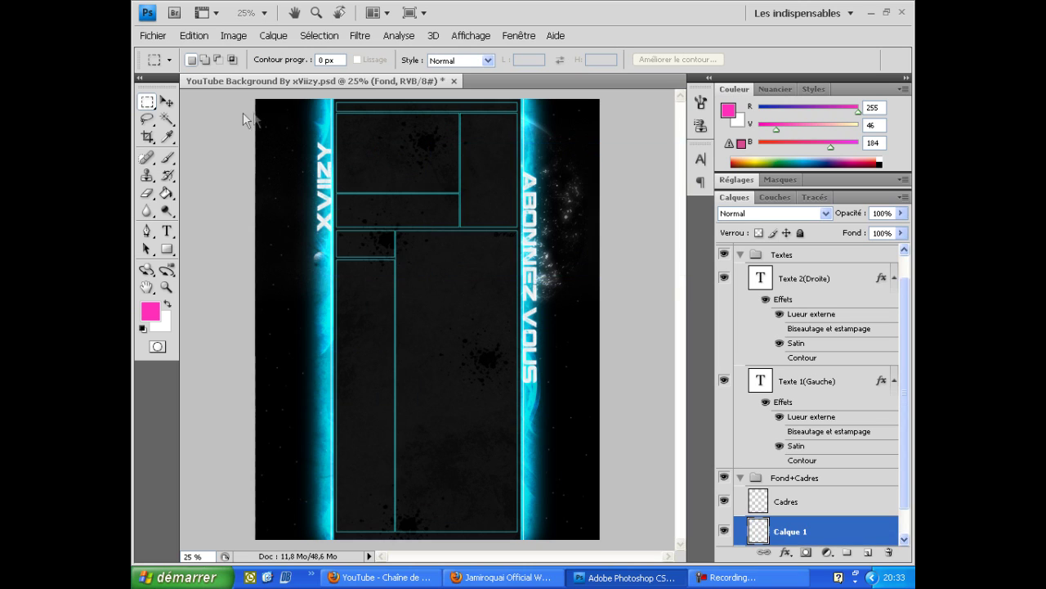
Step: Select the whole canvas and fill the new layer with the pink foreground colour
{"action": "left_click_drag", "start_coordinate": [358, 207], "coordinate": [679, 561]}
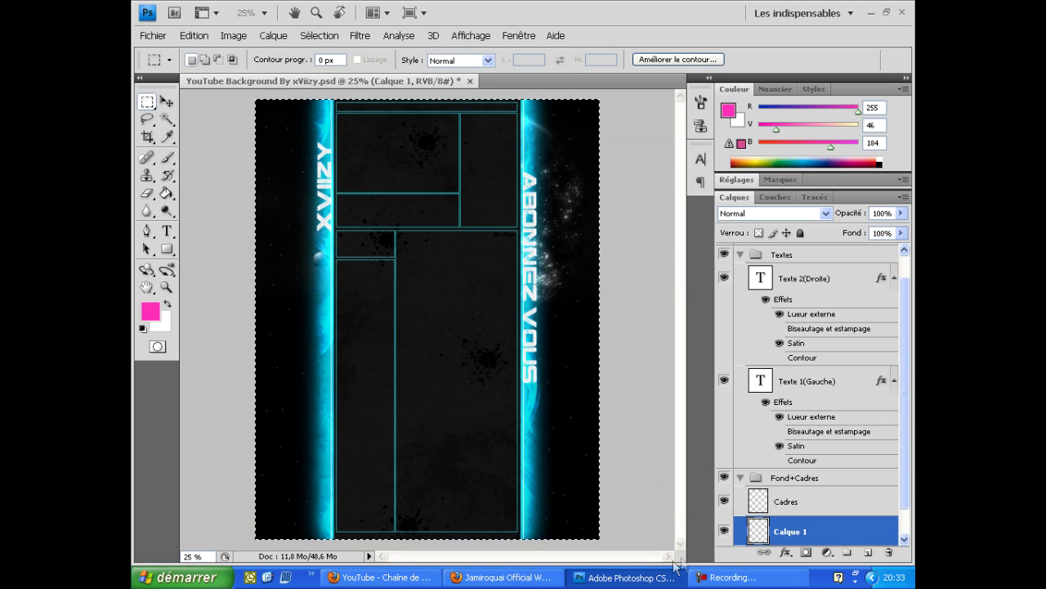
{"action": "left_click", "coordinate": [166, 192]}
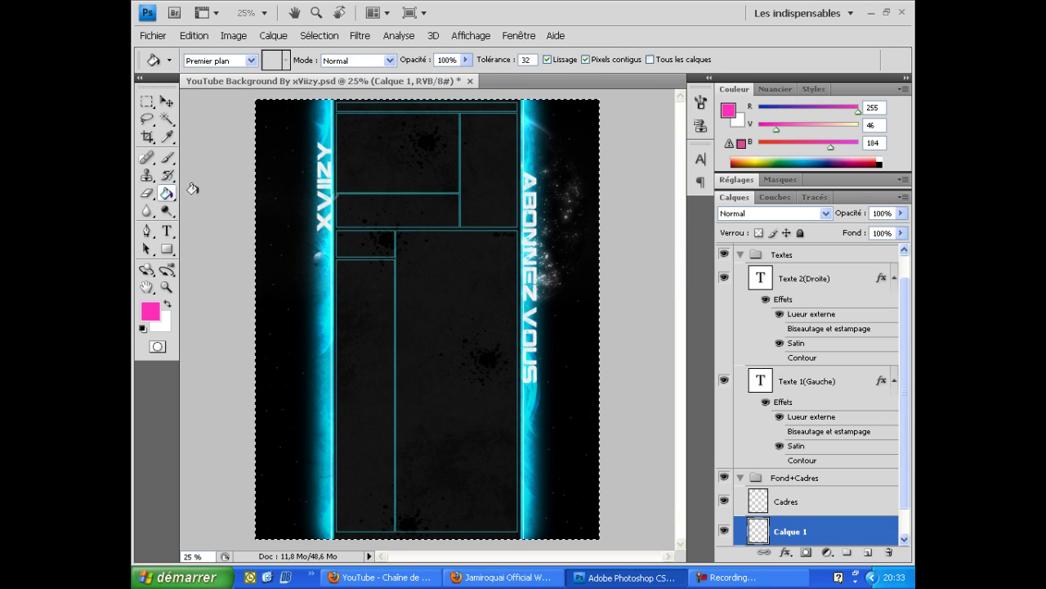
{"action": "left_click", "coordinate": [397, 220]}
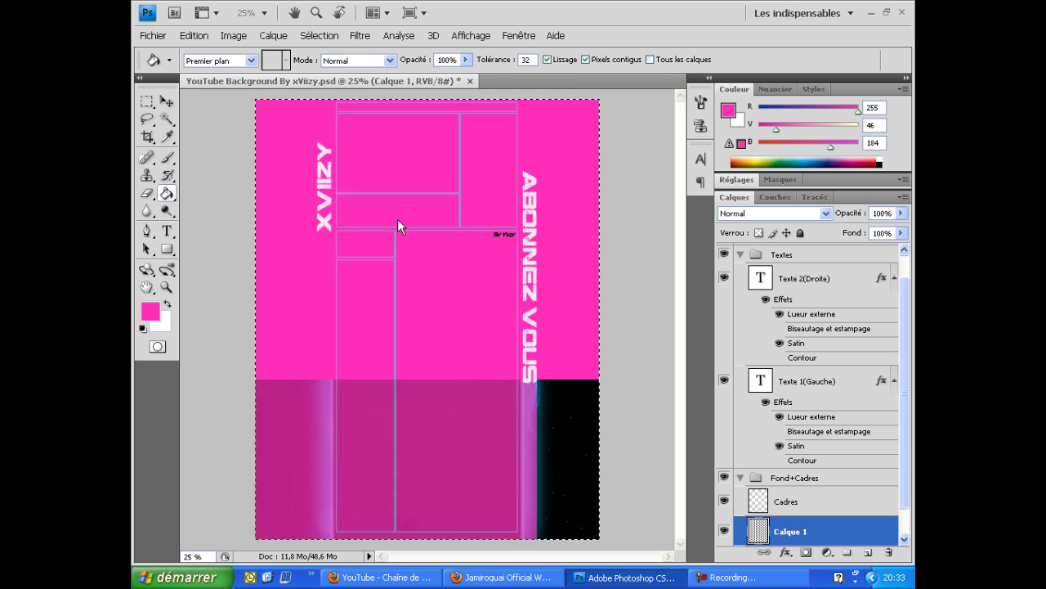
Step: Clear the selection and set the pink layer's blend mode to Teinte
{"action": "left_click", "coordinate": [147, 102]}
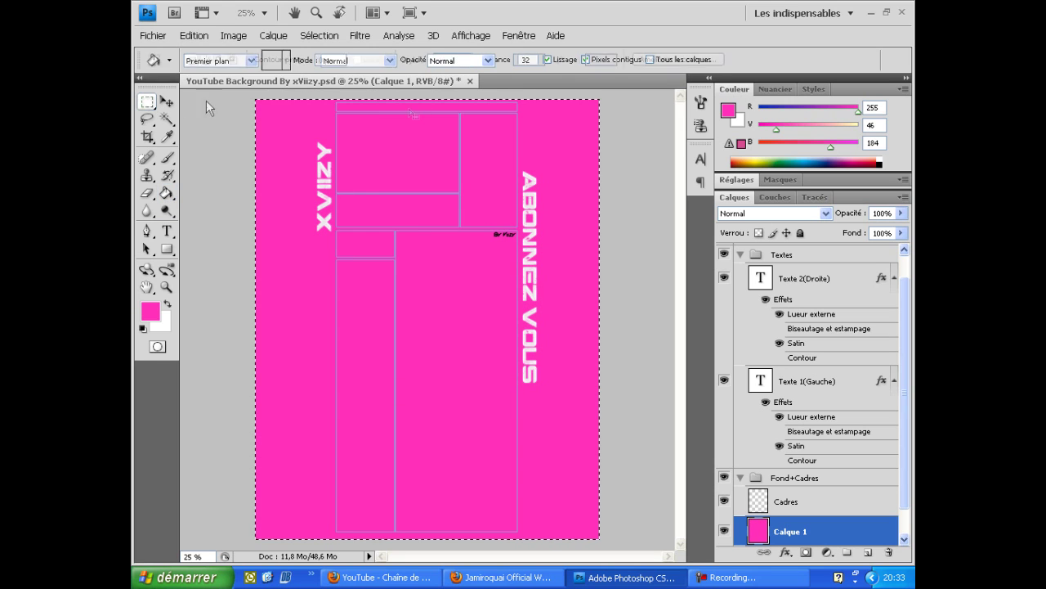
{"action": "left_click", "coordinate": [825, 213]}
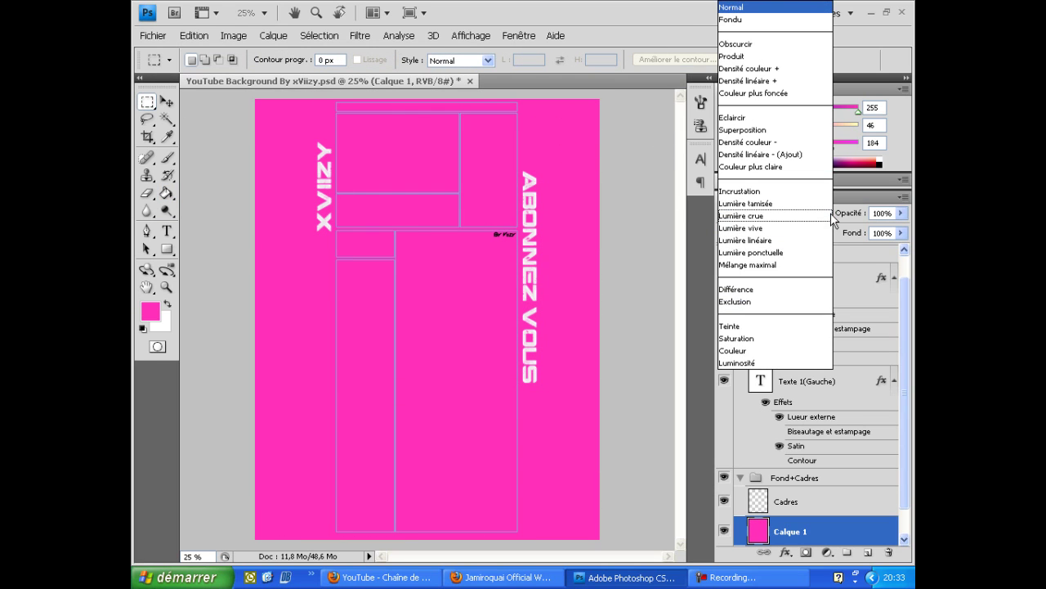
{"action": "left_click", "coordinate": [780, 326]}
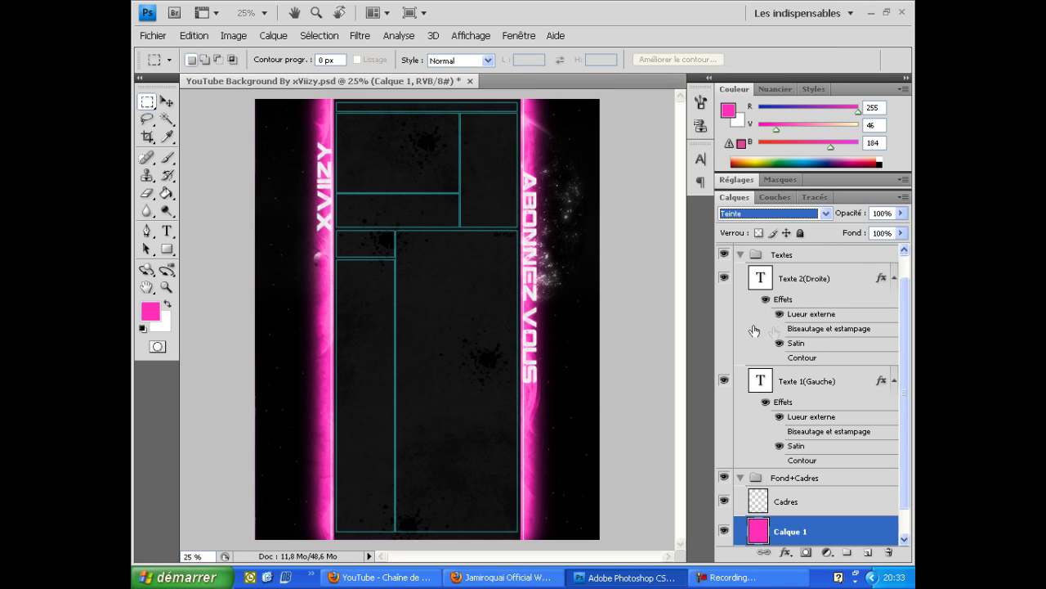
Step: Add an Incrustation couleur layer style to the Cadres layer using the pink ff2eb8
{"action": "left_click", "coordinate": [805, 504]}
{"action": "right_click", "coordinate": [805, 505]}
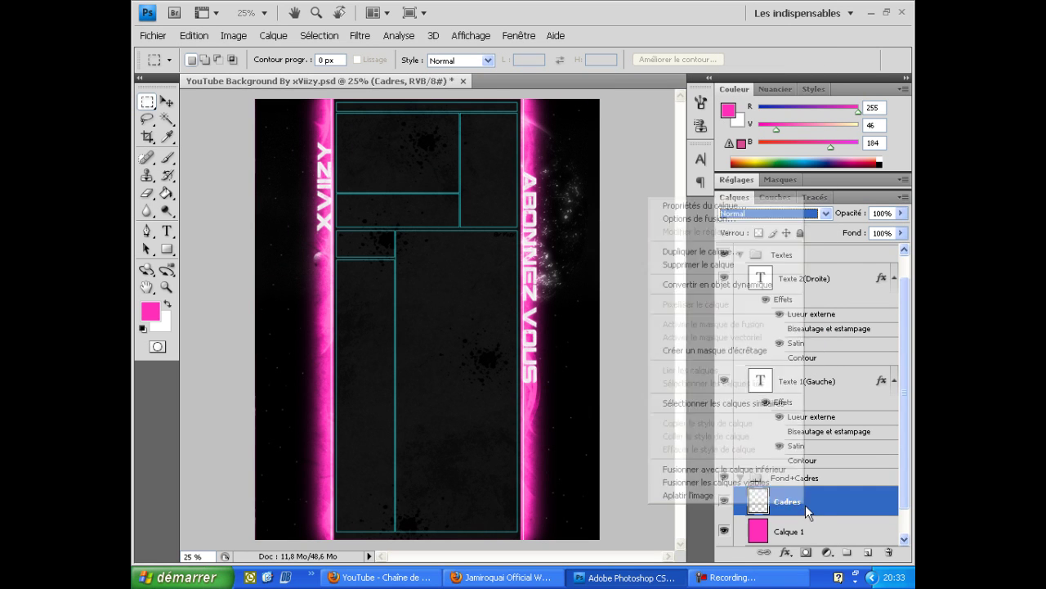
{"action": "left_click", "coordinate": [685, 219]}
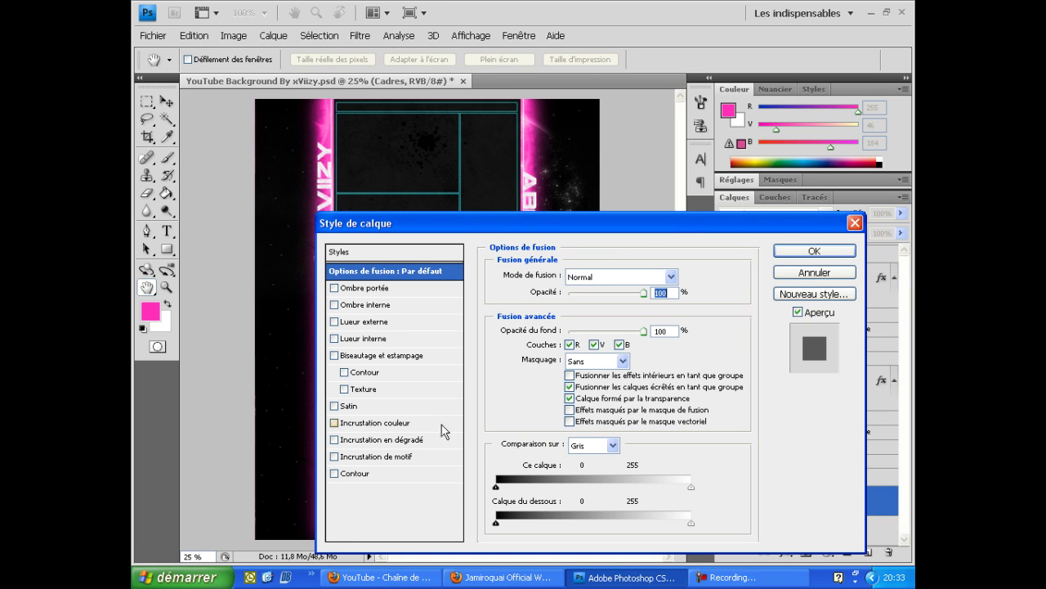
{"action": "left_click", "coordinate": [369, 424]}
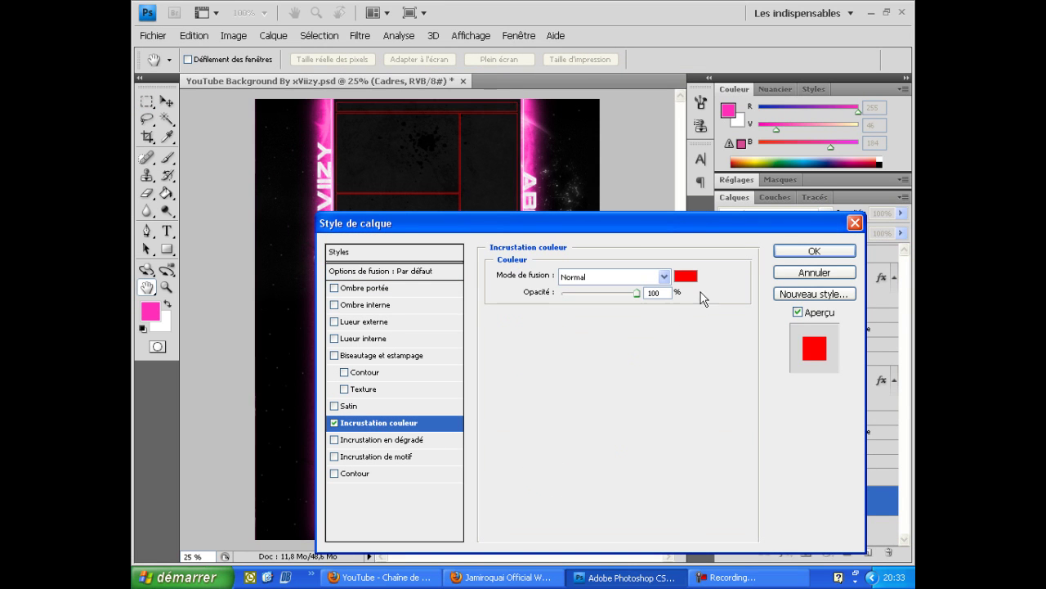
{"action": "left_click", "coordinate": [682, 280]}
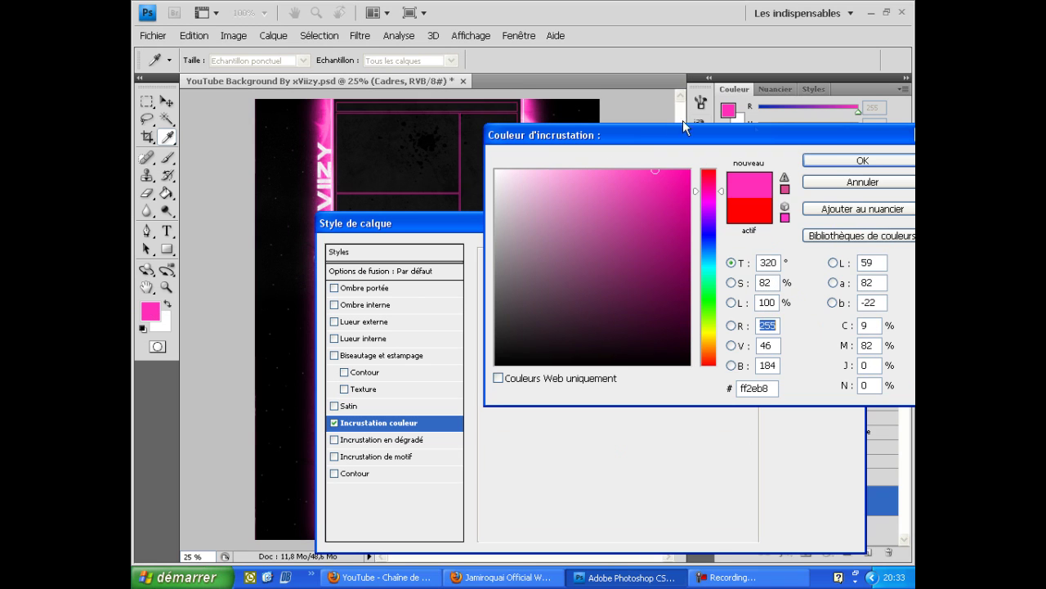
{"action": "left_click", "coordinate": [847, 161]}
{"action": "left_click", "coordinate": [815, 251]}
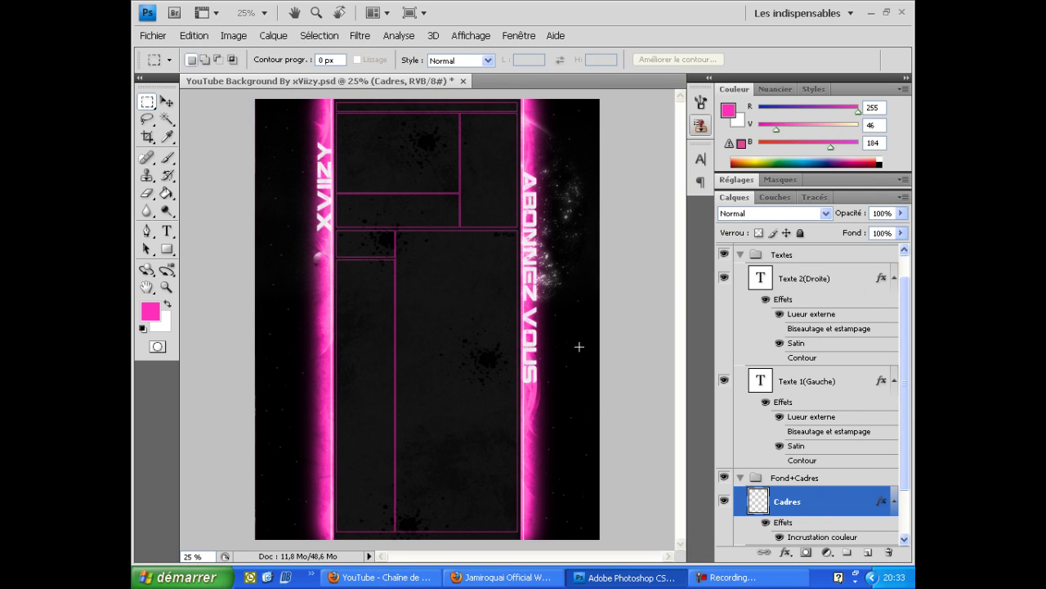
{"action": "left_click", "coordinate": [151, 312]}
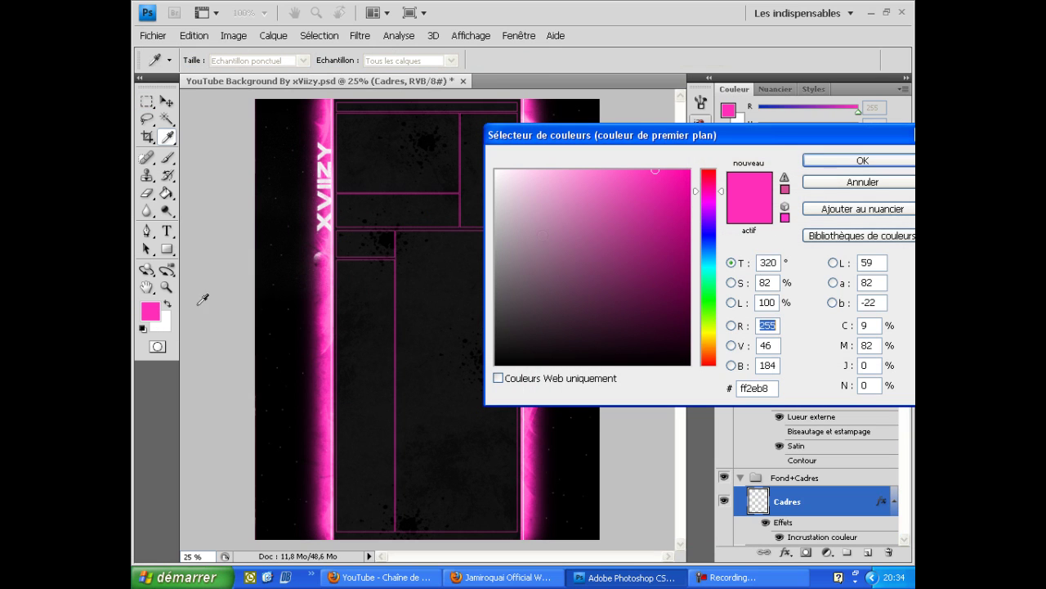
{"action": "left_click", "coordinate": [699, 309]}
{"action": "left_click_drag", "start_coordinate": [698, 307], "coordinate": [767, 214]}
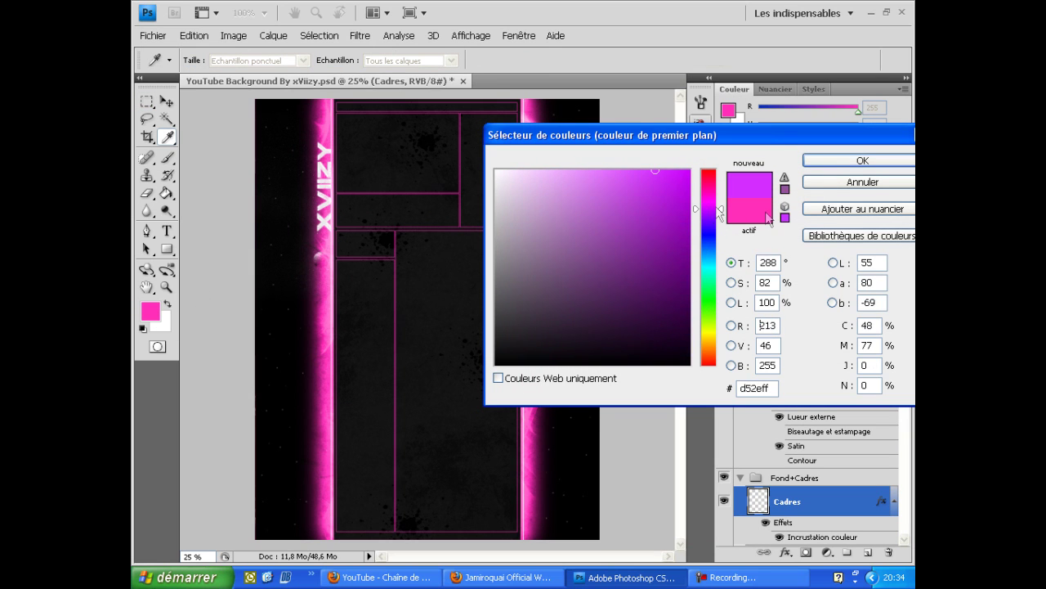
{"action": "left_click", "coordinate": [825, 180]}
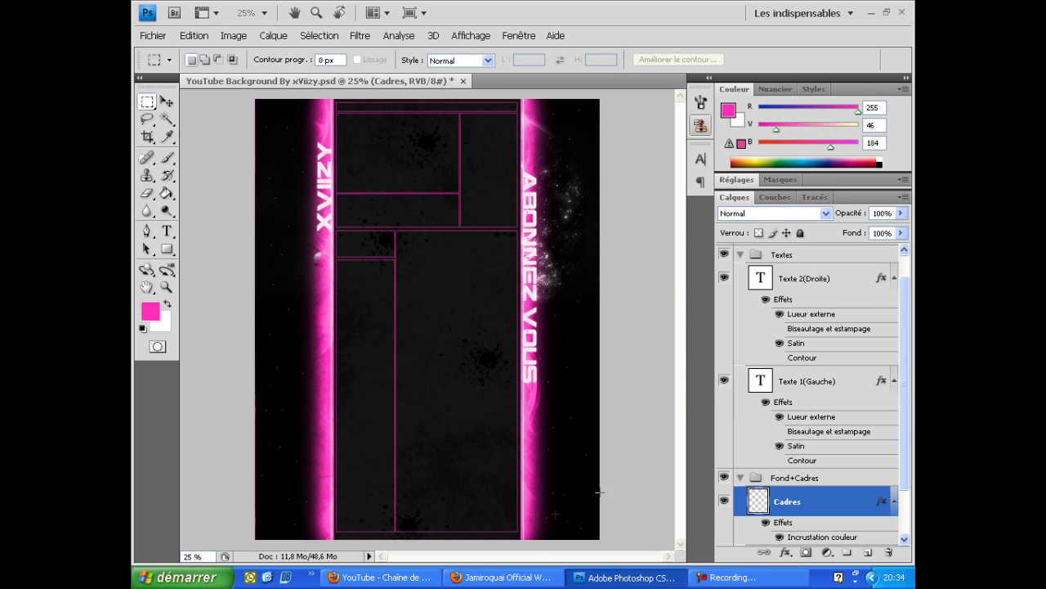
Step: Switch to the YouTube channel page in Firefox and show the advanced options of the Grey 2 theme
{"action": "left_click", "coordinate": [380, 577]}
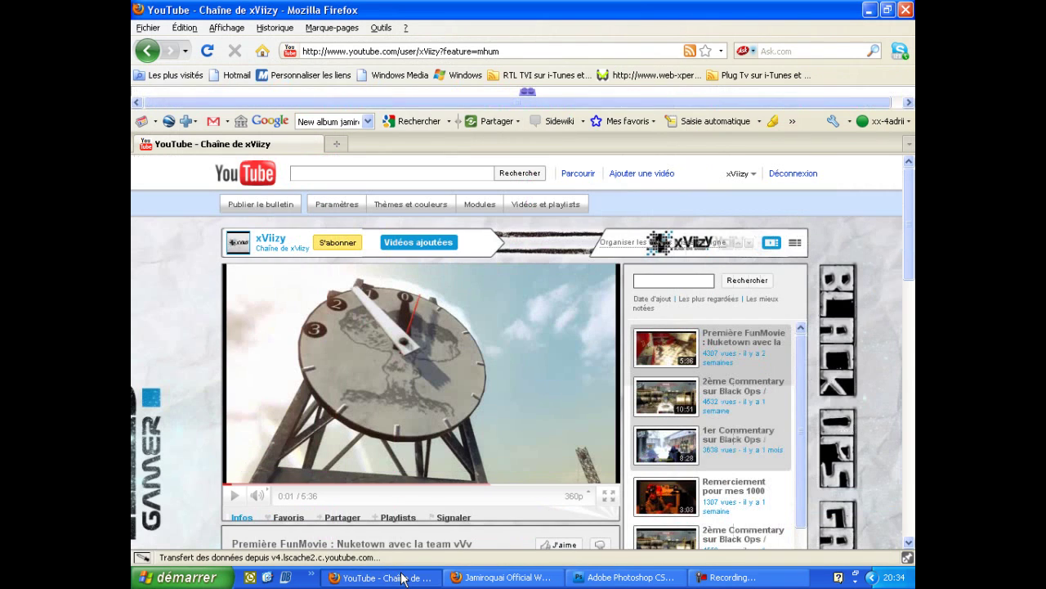
{"action": "mouse_move", "coordinate": [906, 255]}
{"action": "left_mouse_down"}
{"action": "mouse_move", "coordinate": [906, 282]}
{"action": "mouse_move", "coordinate": [906, 246]}
{"action": "left_mouse_up"}
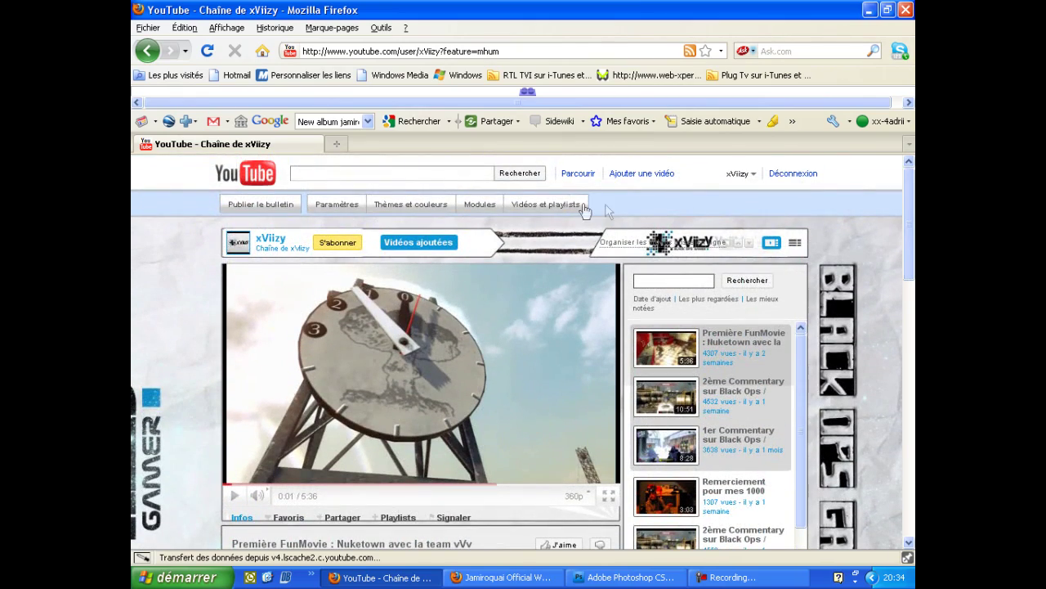
{"action": "left_click", "coordinate": [398, 213]}
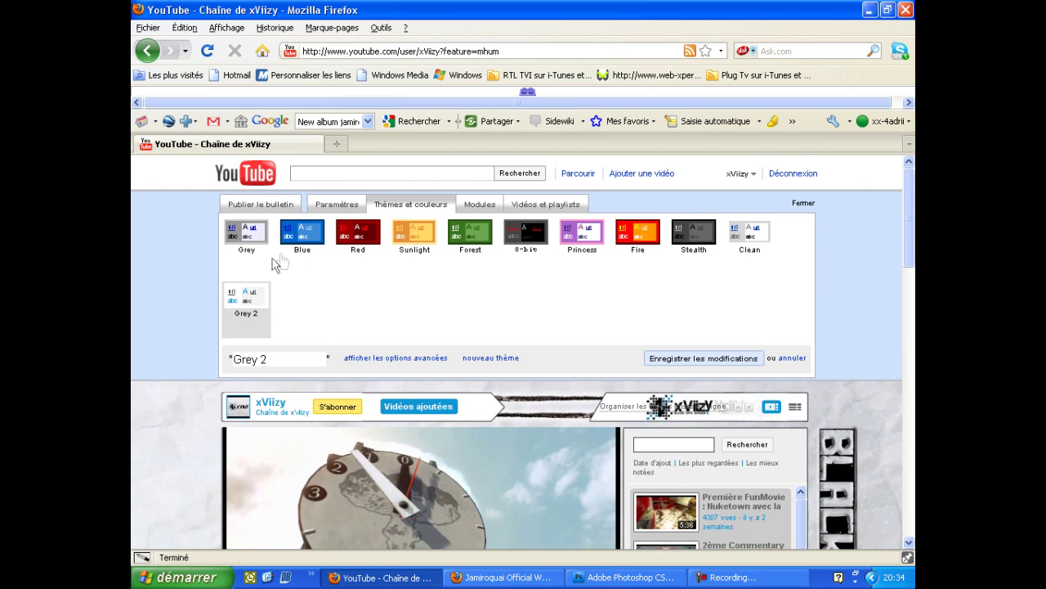
{"action": "left_click", "coordinate": [357, 360]}
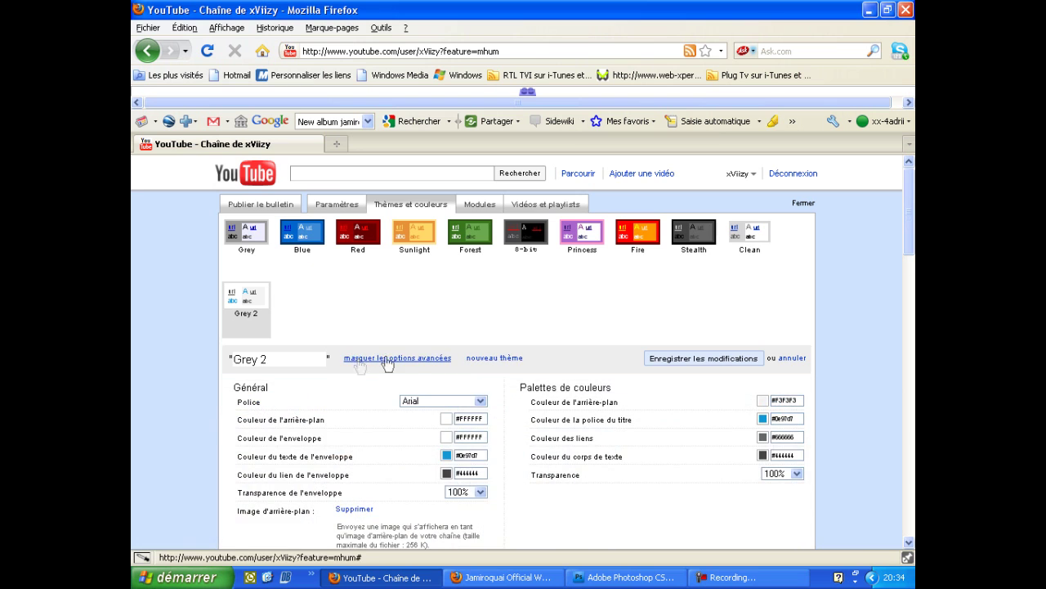
Step: Remove the channel's current background image and upload YouTube Background By xViizy.jpg in its place
{"action": "scroll", "coordinate": [344, 409], "scroll_direction": "down", "scroll_amount": 3}
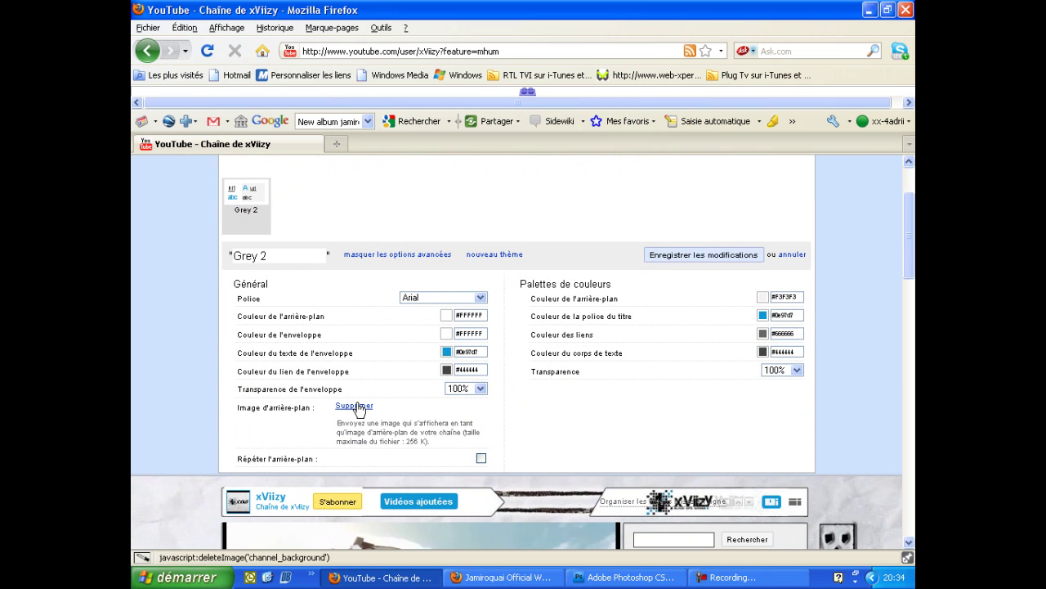
{"action": "left_click", "coordinate": [352, 406]}
{"action": "left_click", "coordinate": [405, 406]}
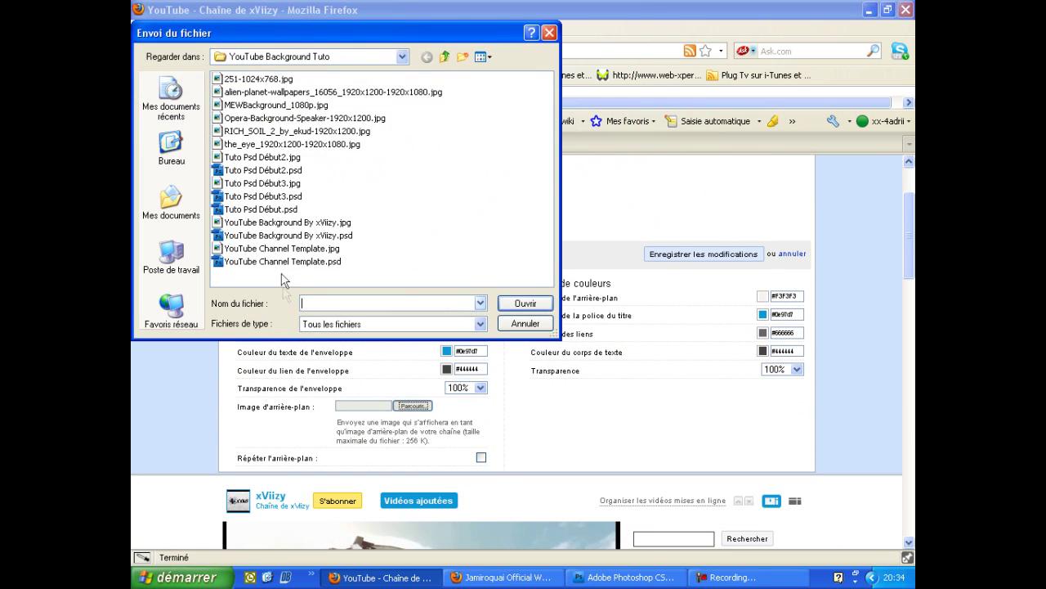
{"action": "left_click", "coordinate": [322, 222]}
{"action": "left_click", "coordinate": [523, 304]}
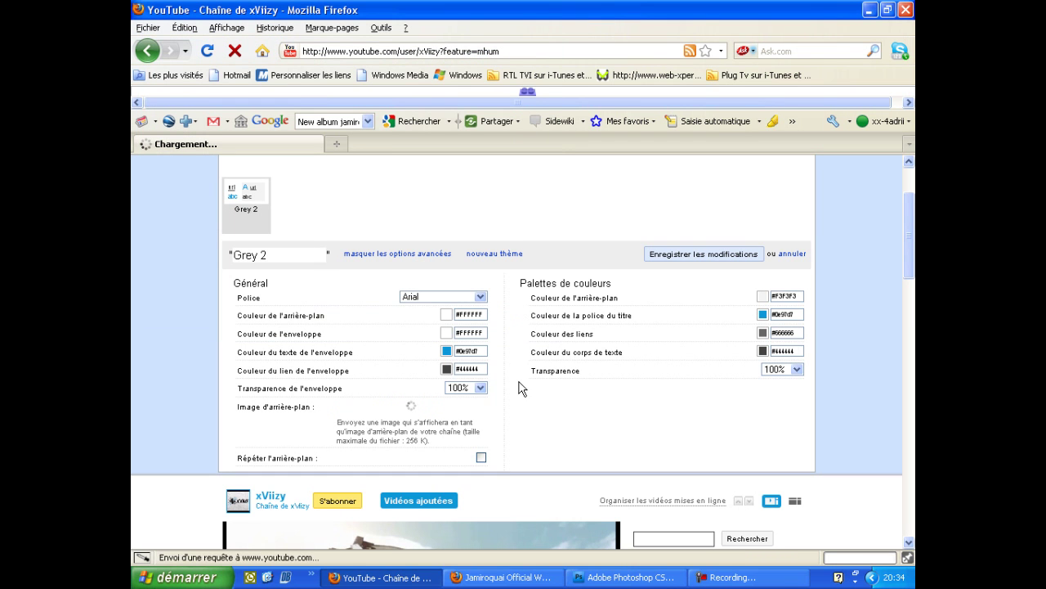
Step: Examine how the uploaded background fits the channel page, from the video player down to the comments
{"action": "mouse_move", "coordinate": [911, 260]}
{"action": "left_mouse_down"}
{"action": "mouse_move", "coordinate": [911, 333]}
{"action": "mouse_move", "coordinate": [913, 233]}
{"action": "mouse_move", "coordinate": [913, 259]}
{"action": "left_mouse_up"}
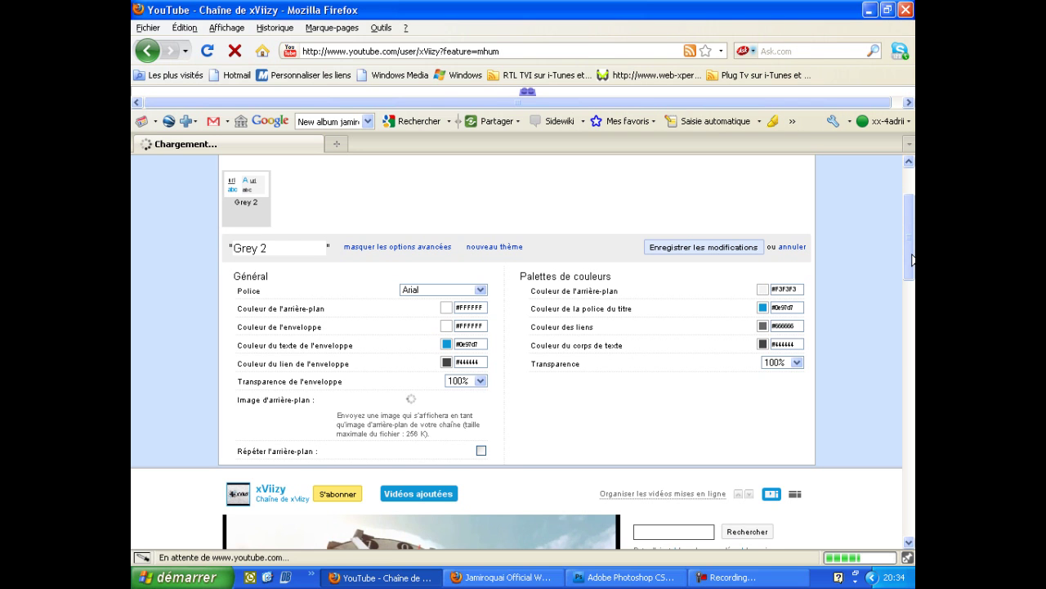
{"action": "mouse_move", "coordinate": [912, 260]}
{"action": "left_mouse_down"}
{"action": "mouse_move", "coordinate": [910, 487]}
{"action": "mouse_move", "coordinate": [911, 255]}
{"action": "left_mouse_up"}
{"action": "scroll", "coordinate": [621, 302], "scroll_direction": "up", "scroll_amount": 1}
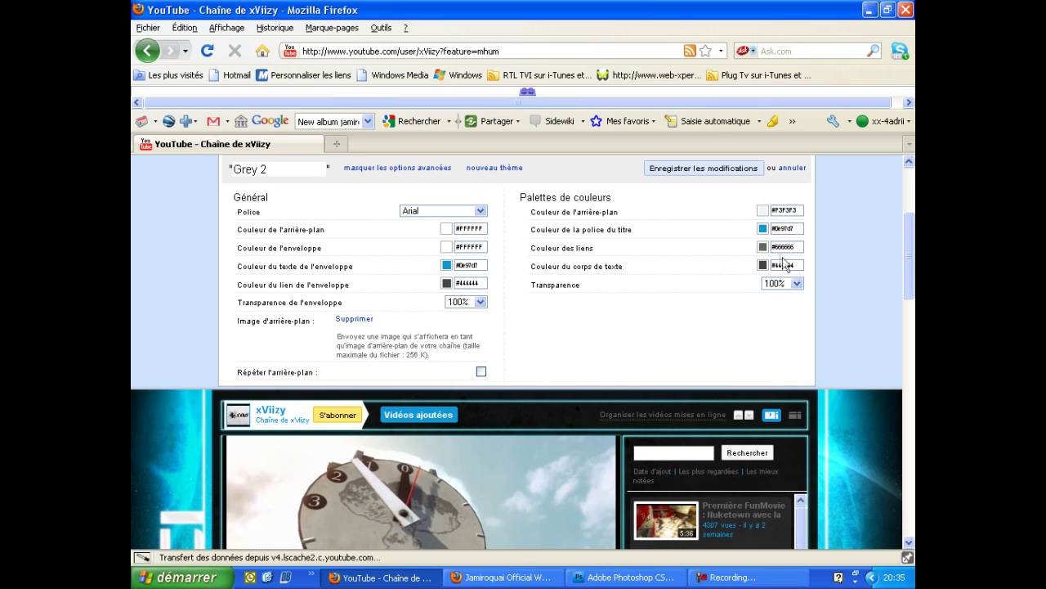
{"action": "left_click_drag", "start_coordinate": [913, 343], "coordinate": [913, 495]}
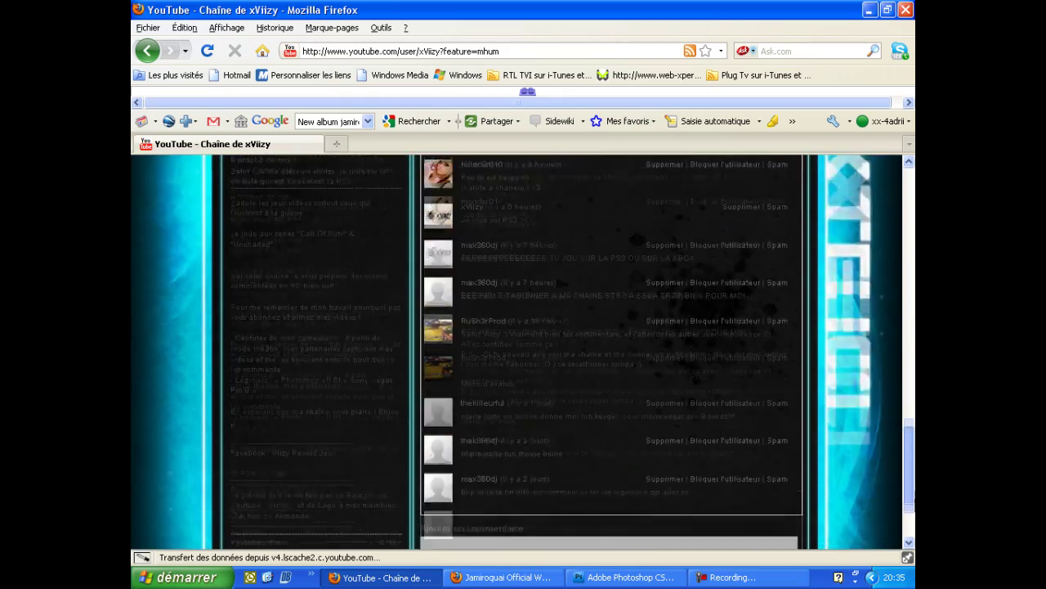
{"action": "scroll", "coordinate": [536, 352], "scroll_direction": "up", "scroll_amount": 3}
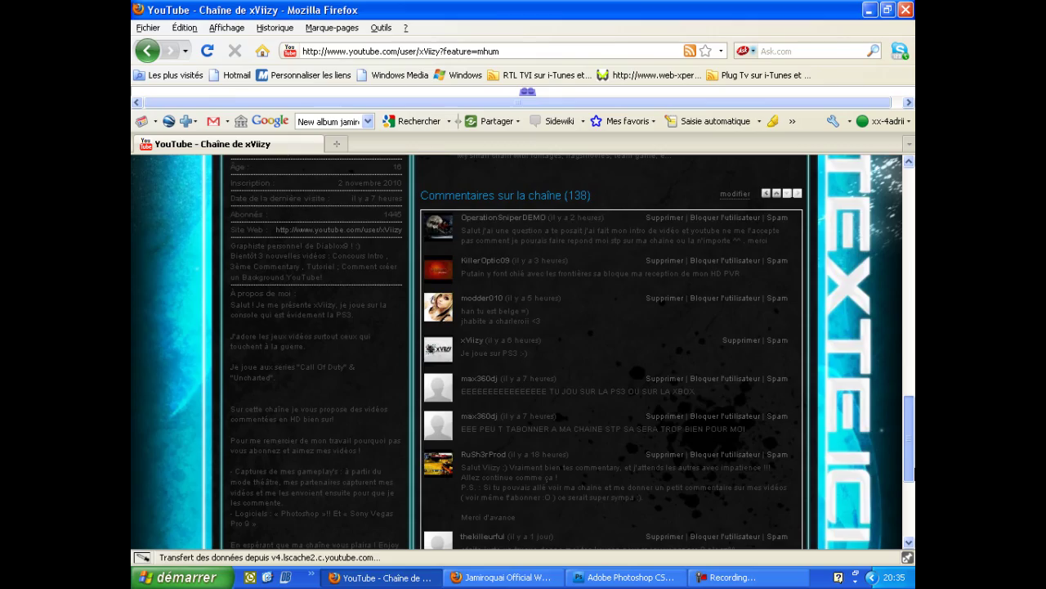
{"action": "scroll", "coordinate": [523, 351], "scroll_direction": "up", "scroll_amount": 5}
{"action": "scroll", "coordinate": [896, 363], "scroll_direction": "up", "scroll_amount": 8}
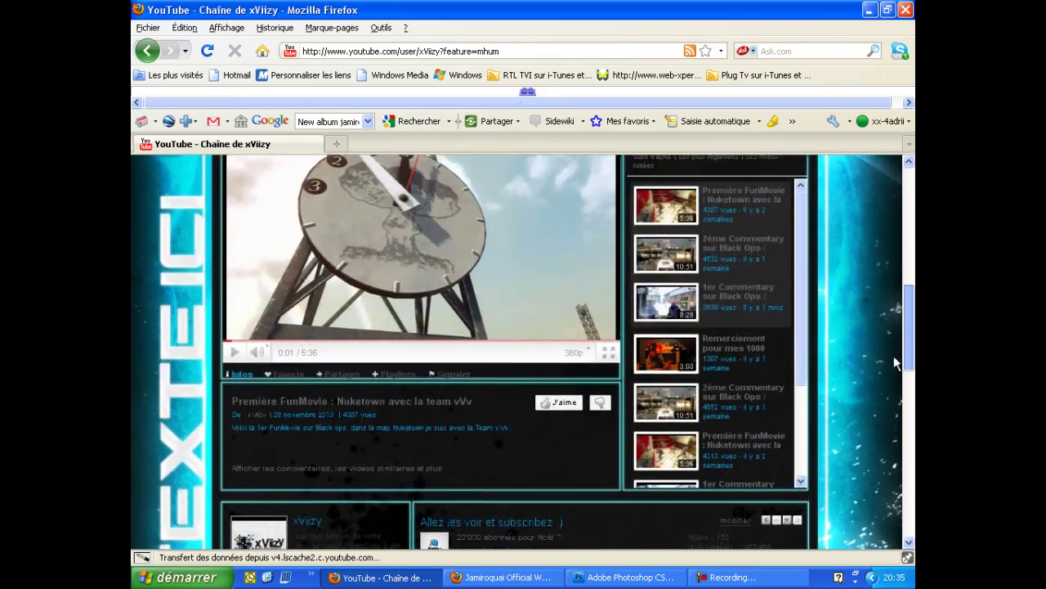
{"action": "scroll", "coordinate": [897, 363], "scroll_direction": "up", "scroll_amount": 2}
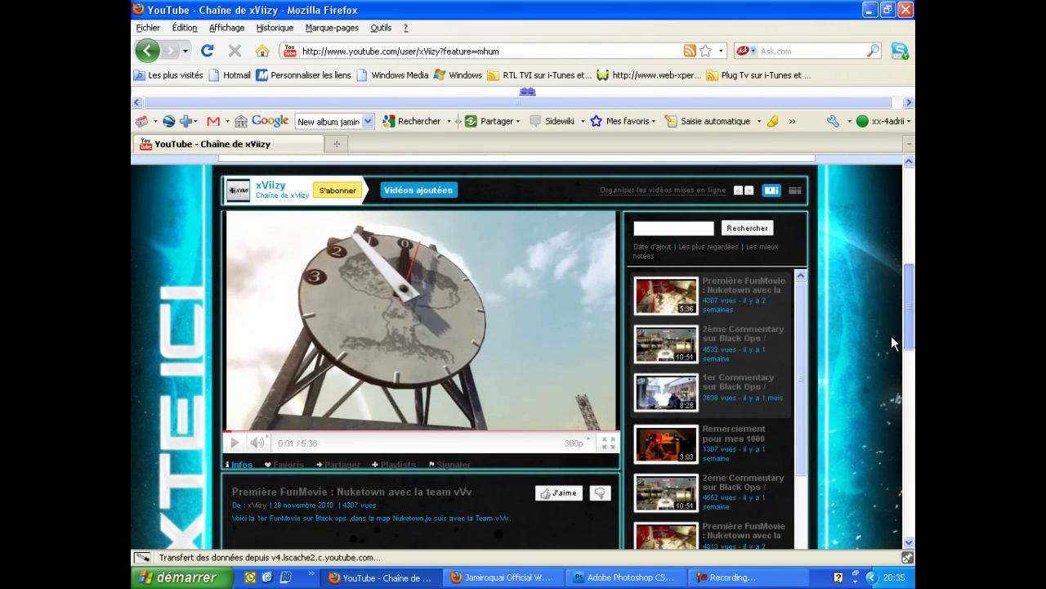
{"action": "scroll", "coordinate": [895, 342], "scroll_direction": "down", "scroll_amount": 1}
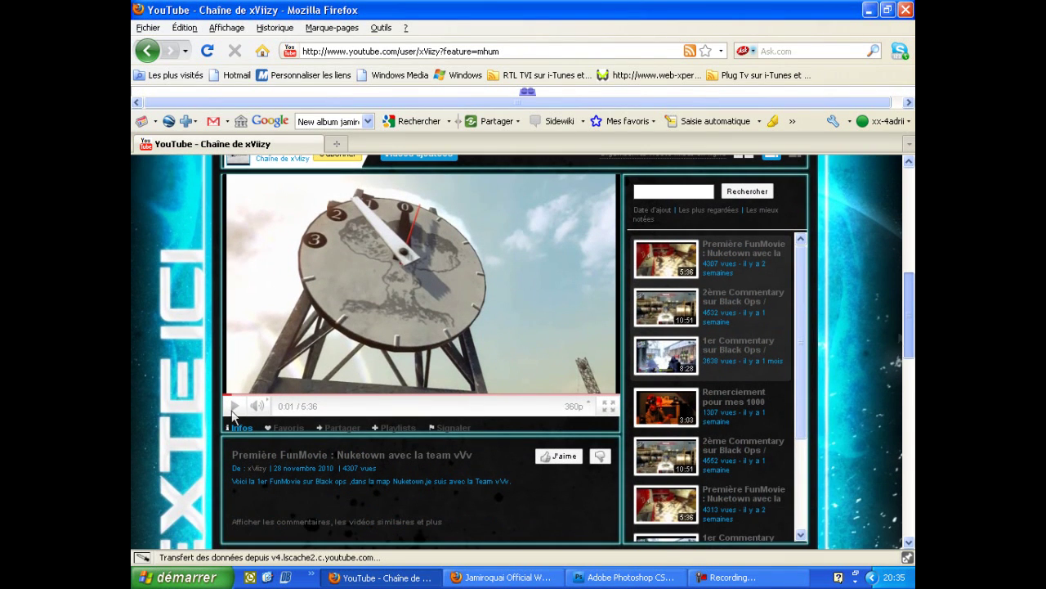